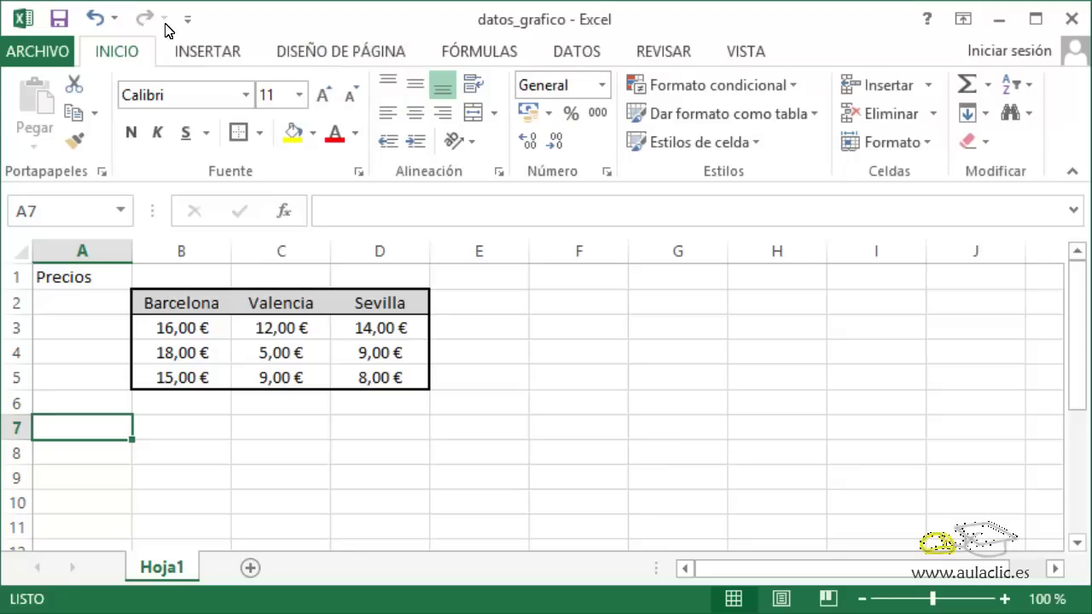
# Switch the ribbon to INSERTAR to show the chart types above the city price table
pyautogui.click(210, 54)
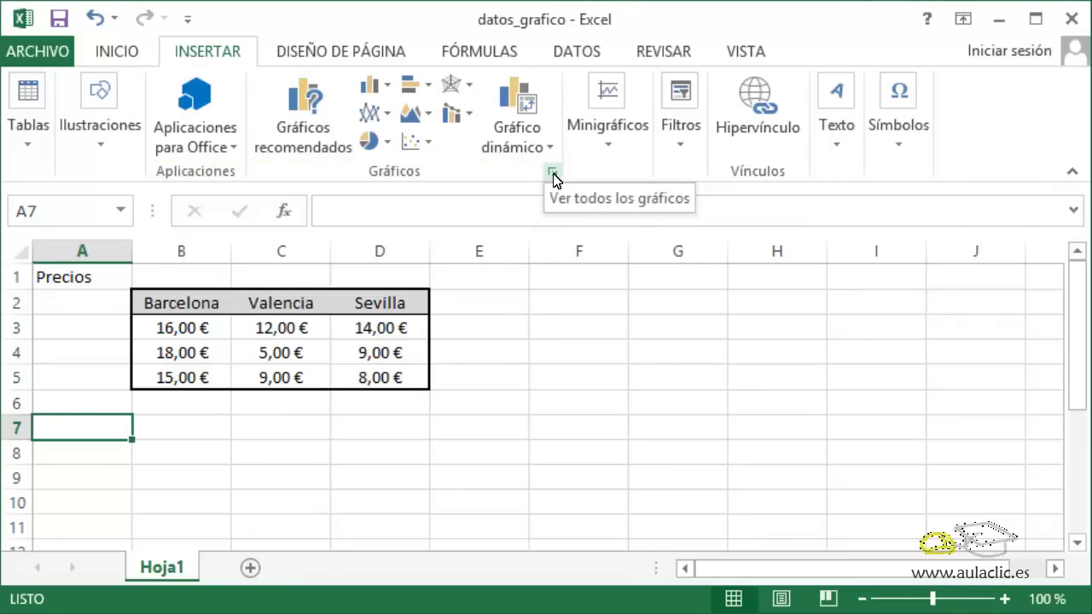
pyautogui.click(554, 177)
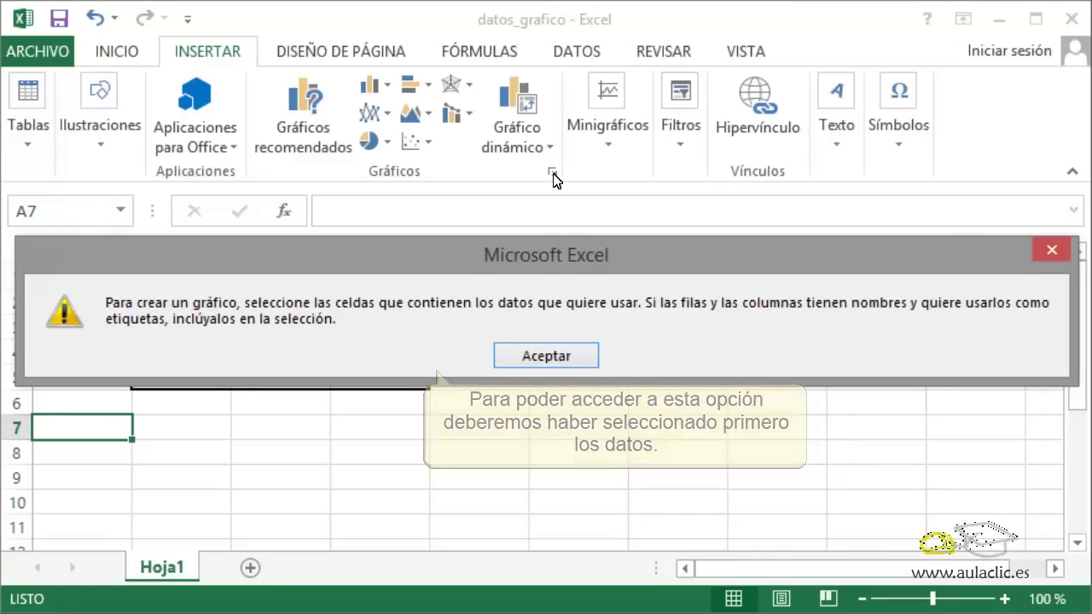
pyautogui.click(548, 366)
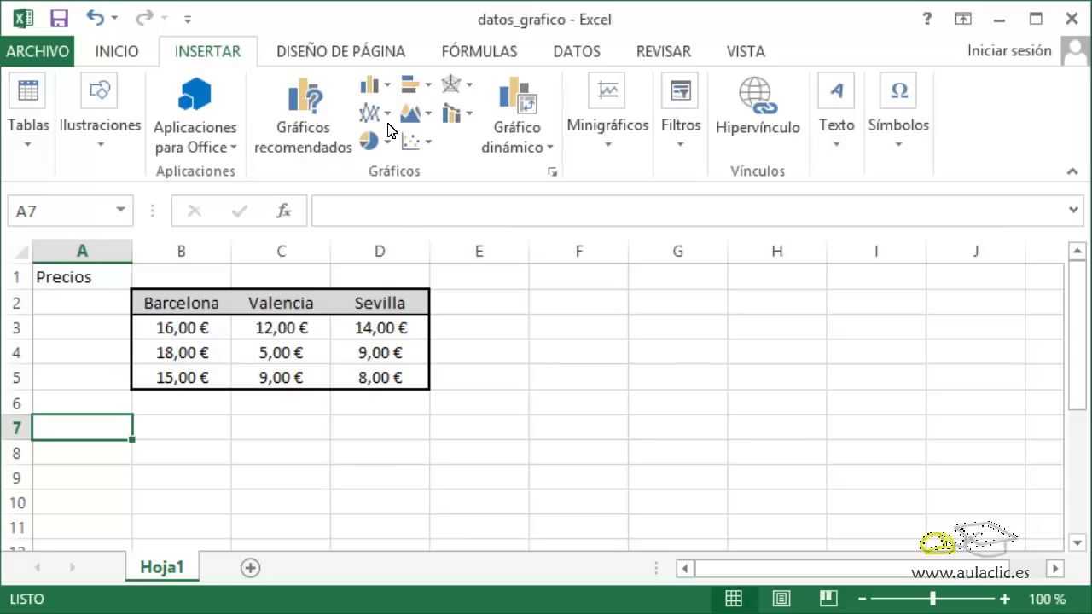
# Insert an empty Columna agrupada (2-D clustered column) chart beside the price table
pyautogui.click(387, 85)
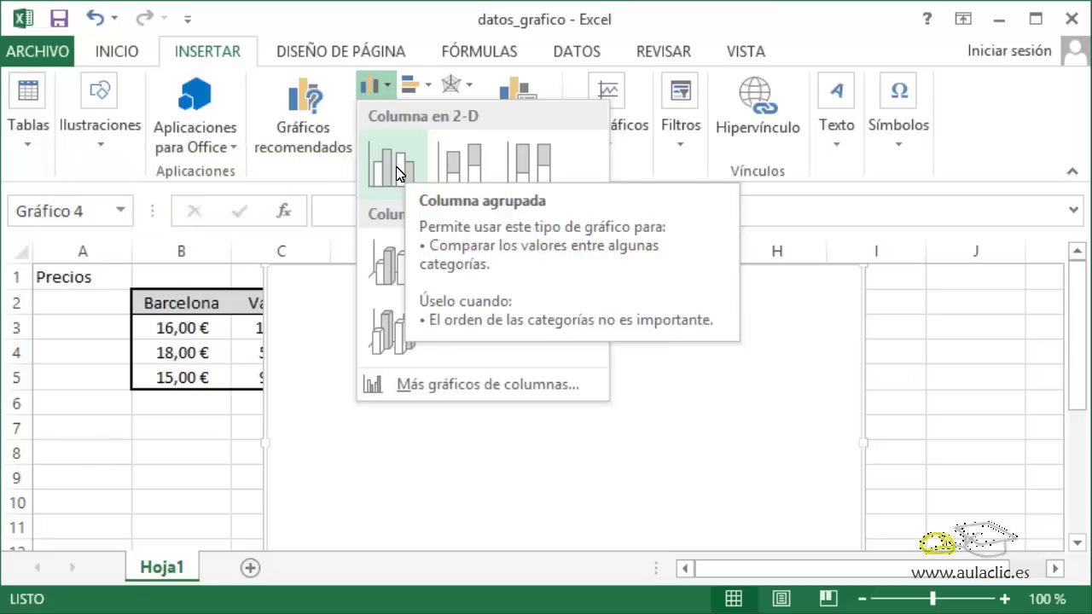
pyautogui.click(397, 171)
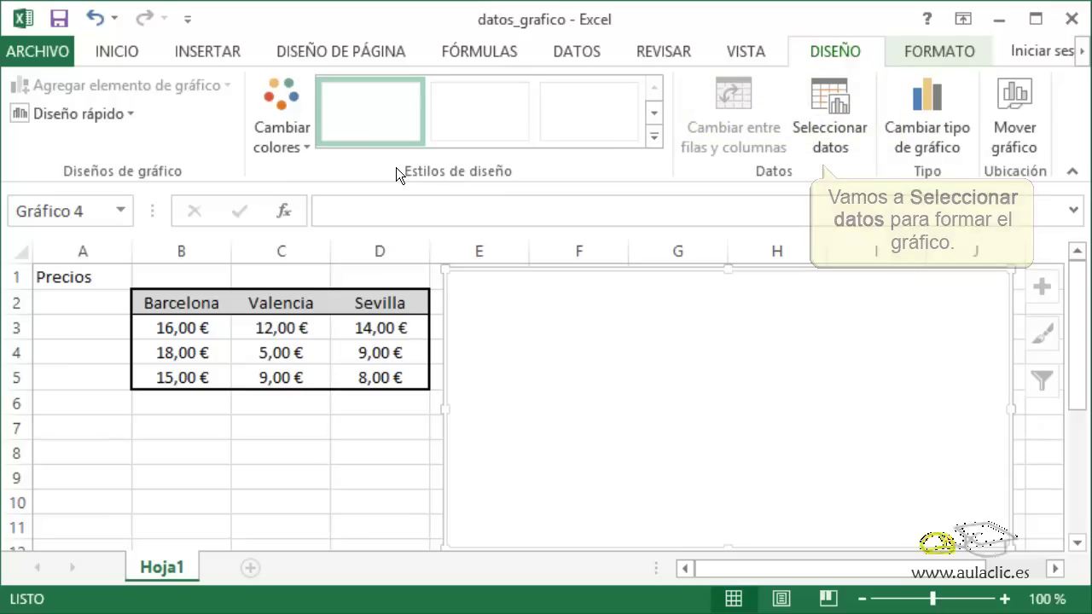
# Set the chart's data range to Hoja1!B3:D5, giving three price series
pyautogui.click(829, 108)
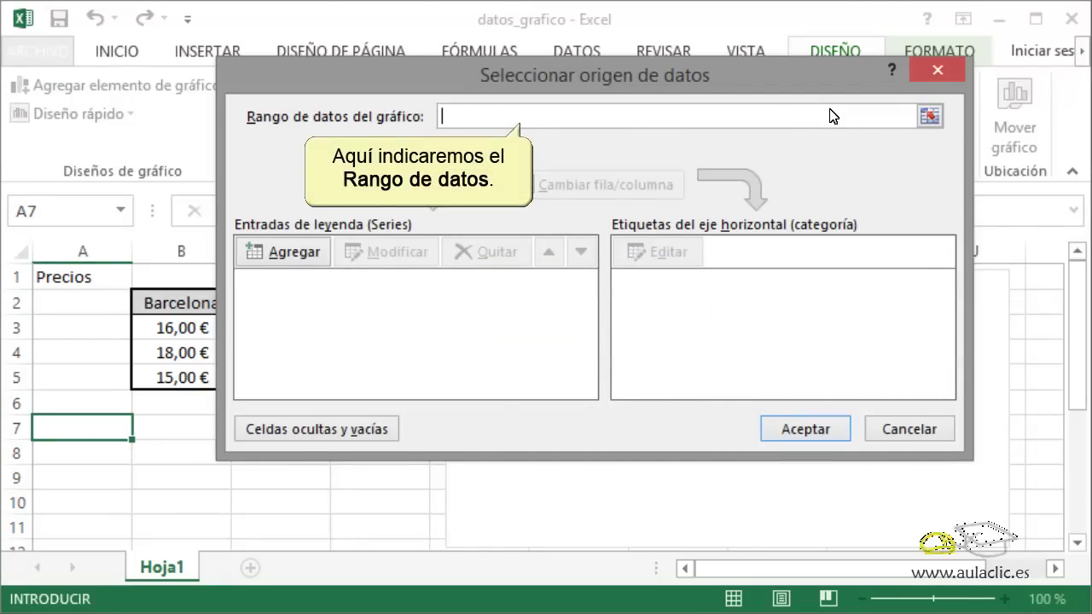
pyautogui.click(929, 118)
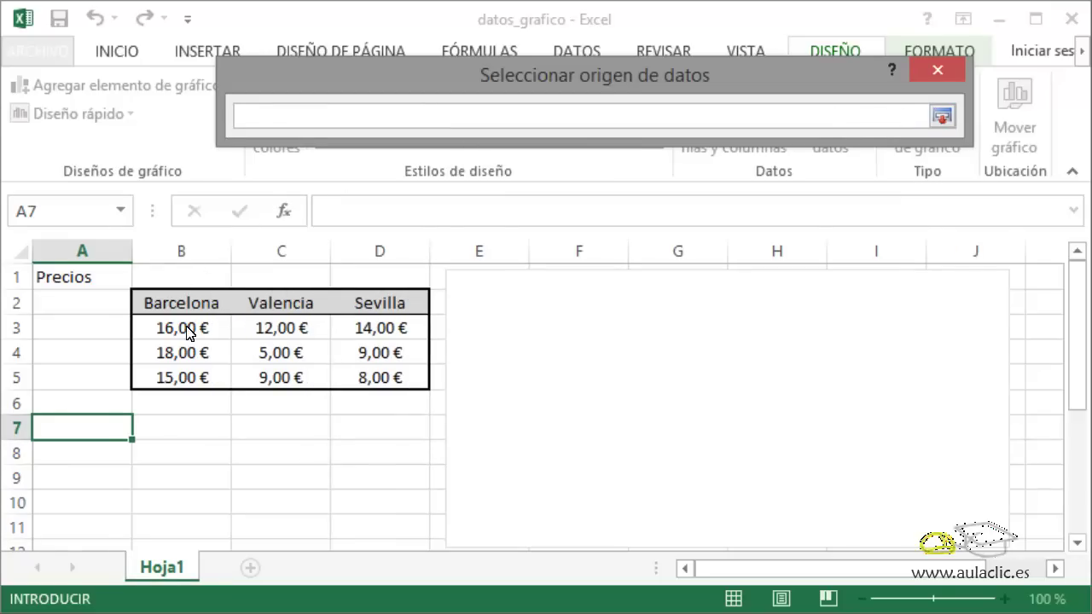
pyautogui.moveTo(187, 333); pyautogui.dragTo(379, 384)
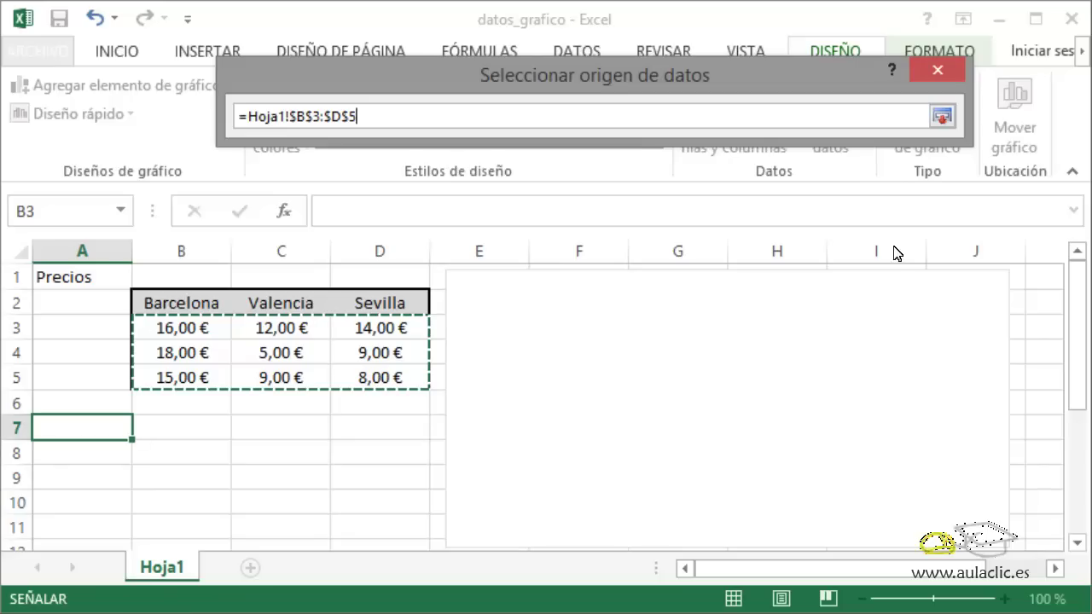
pyautogui.click(943, 118)
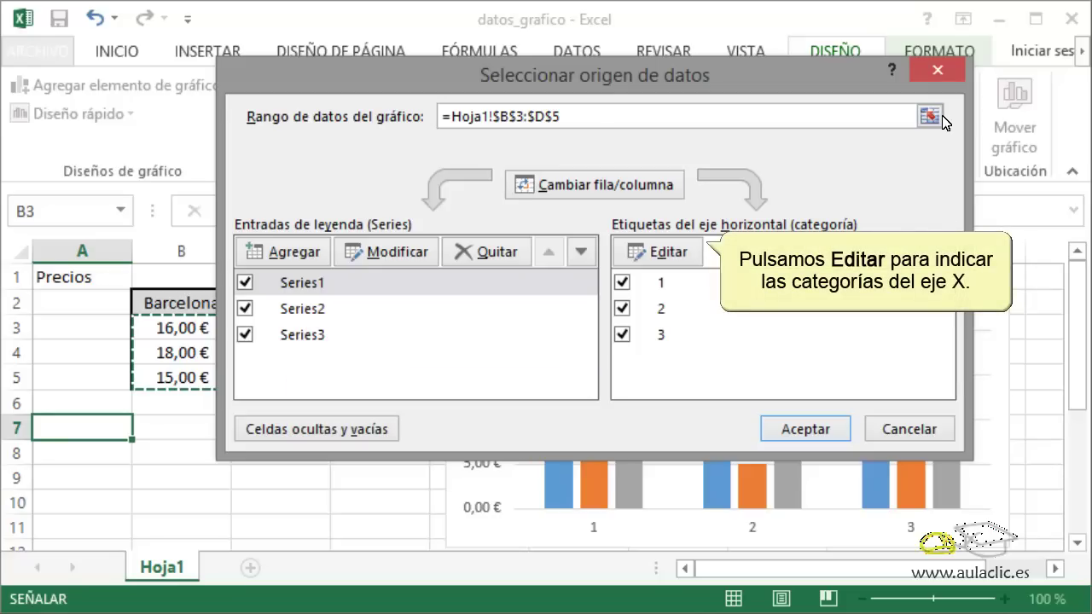
# Use B2:D2 (Barcelona, Valencia, Sevilla) as the horizontal axis labels and apply the data source
pyautogui.click(663, 256)
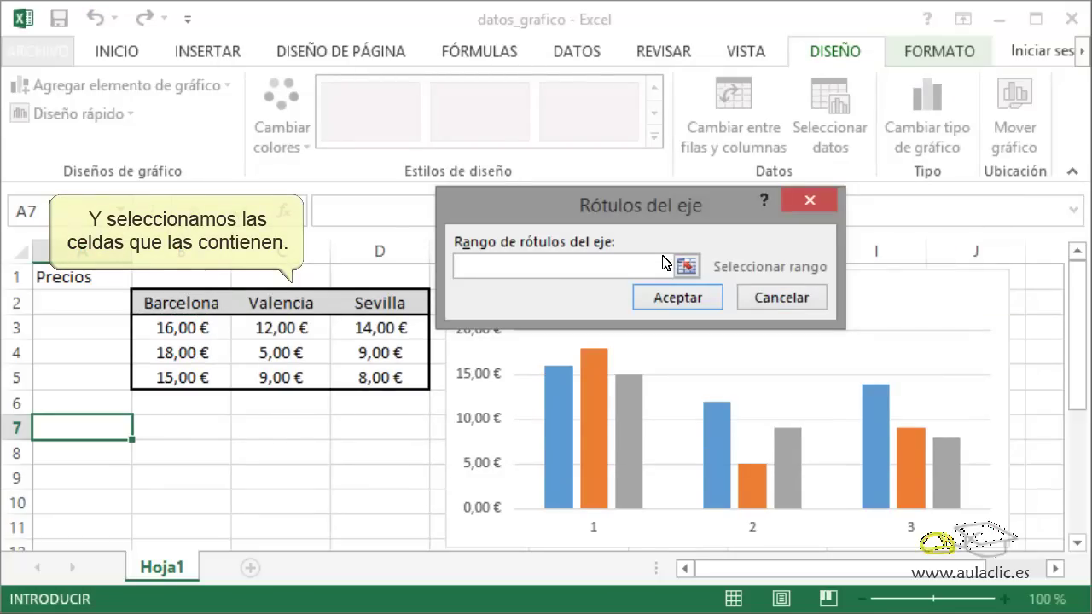
pyautogui.click(687, 268)
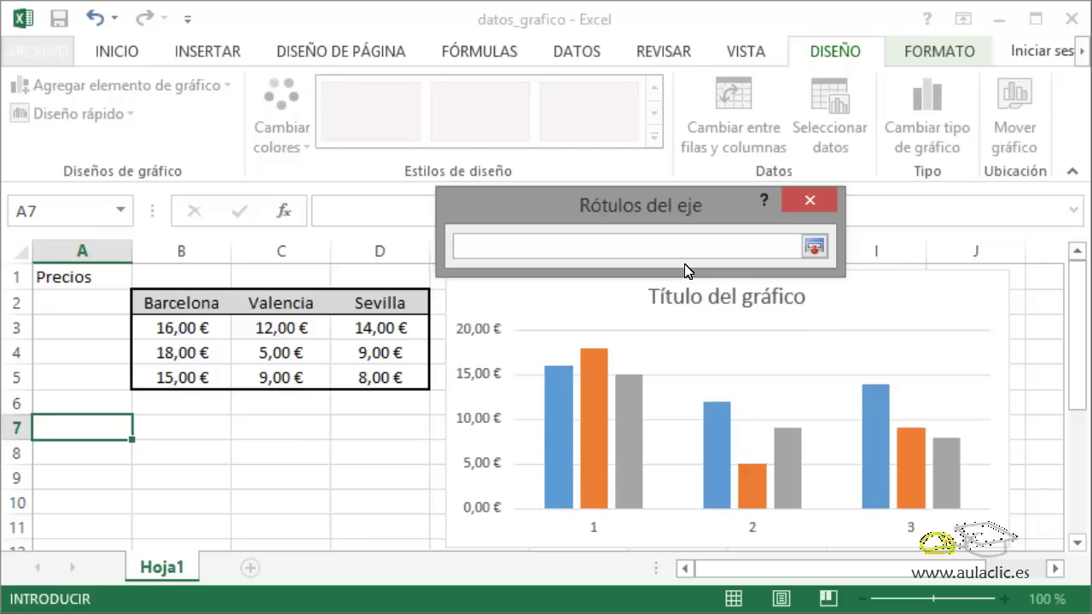
pyautogui.moveTo(183, 306); pyautogui.dragTo(377, 309)
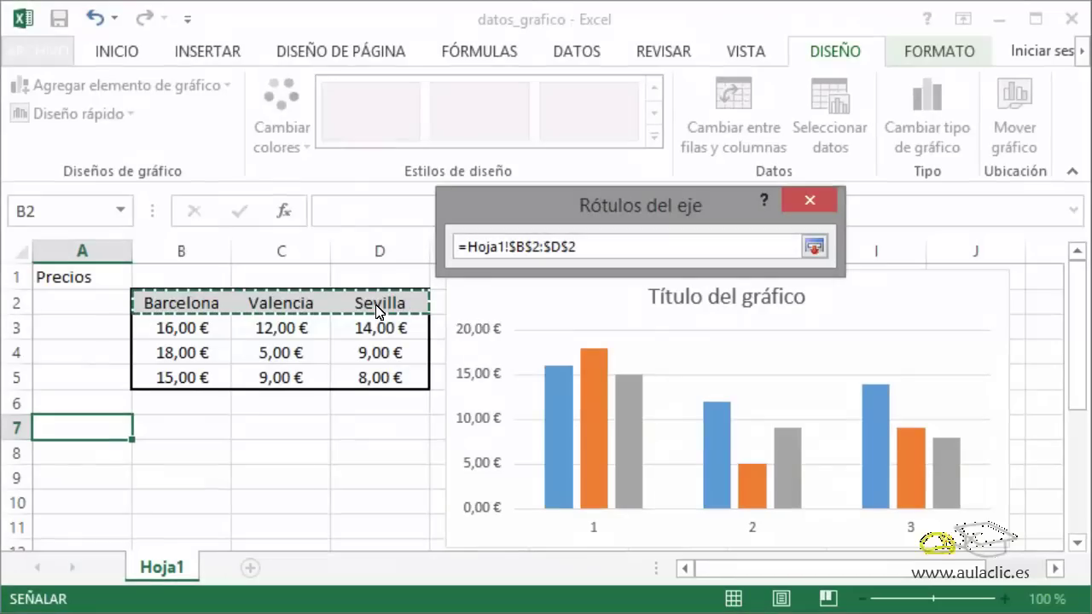
pyautogui.click(814, 249)
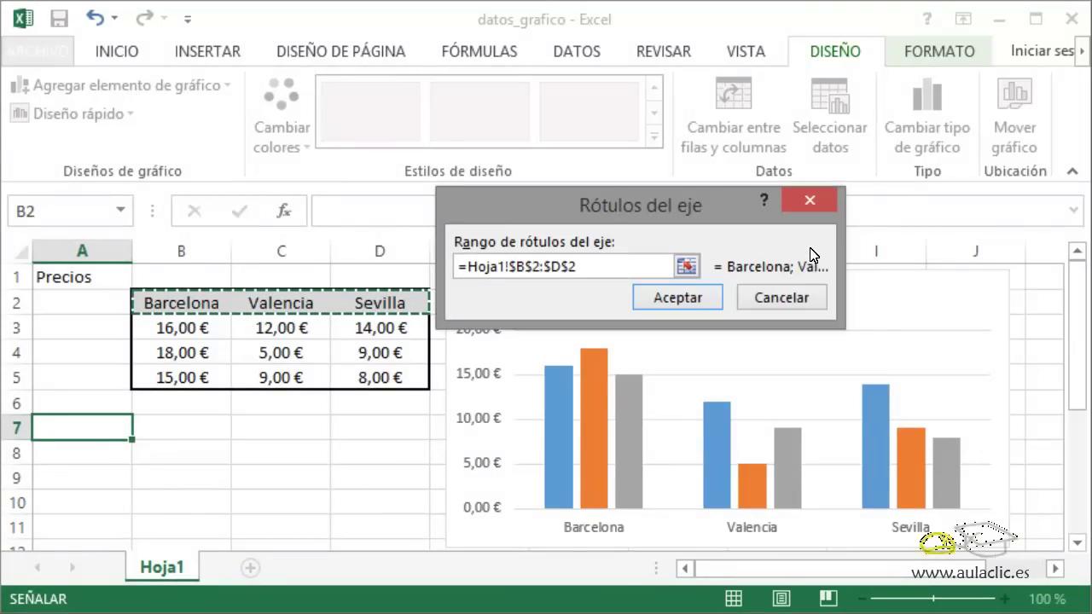
pyautogui.click(684, 304)
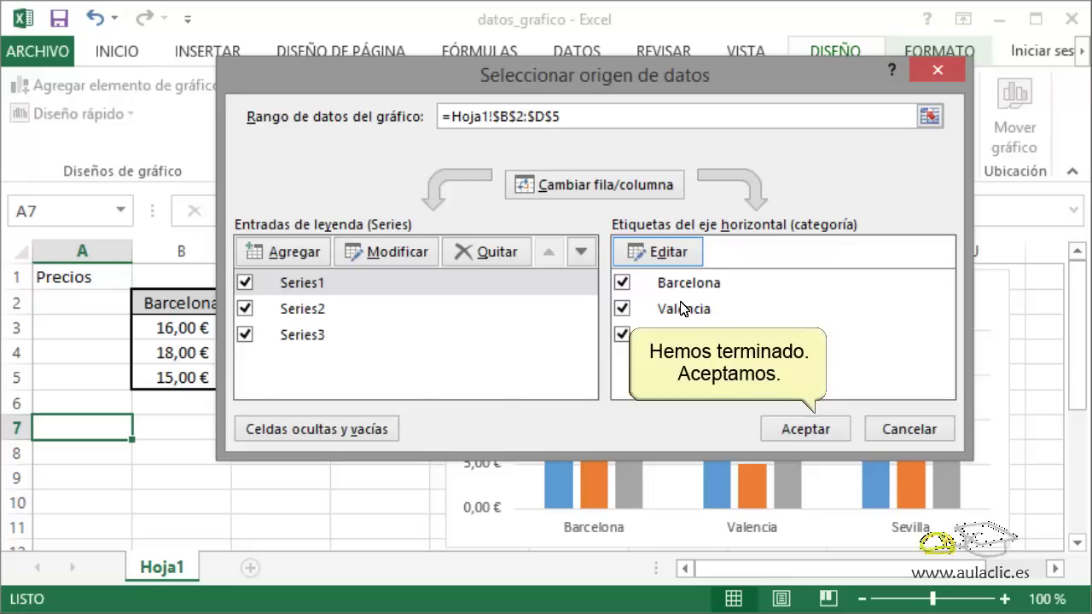
pyautogui.click(806, 432)
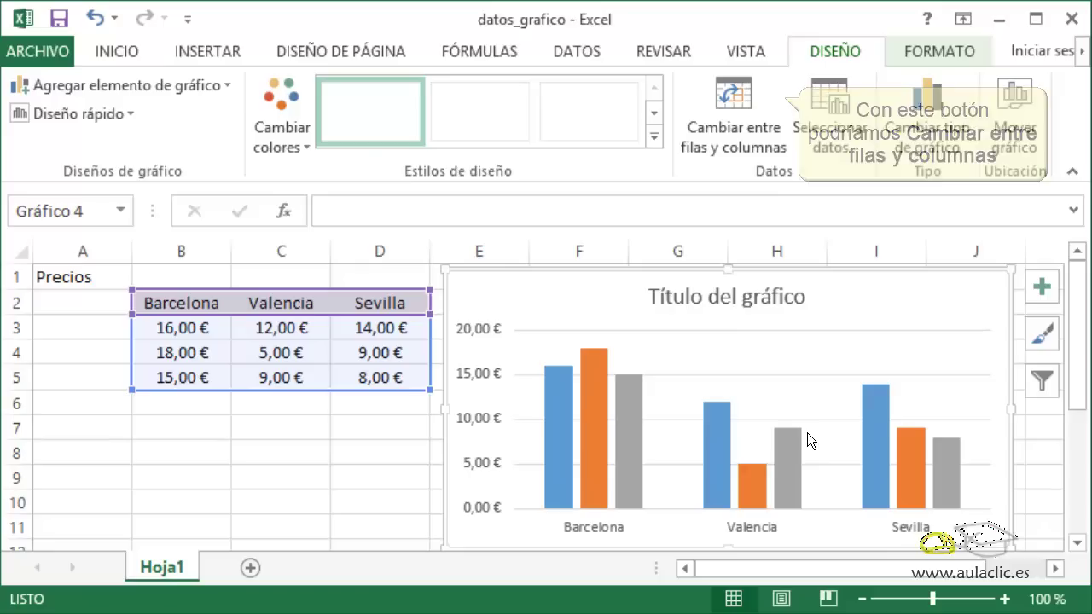
pyautogui.click(733, 98)
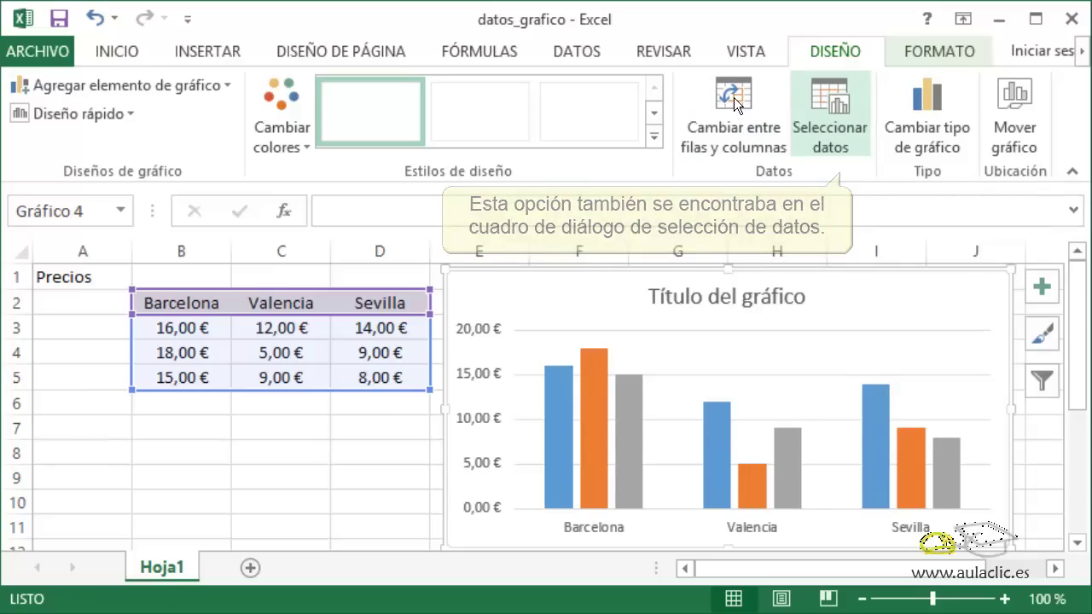
pyautogui.click(829, 102)
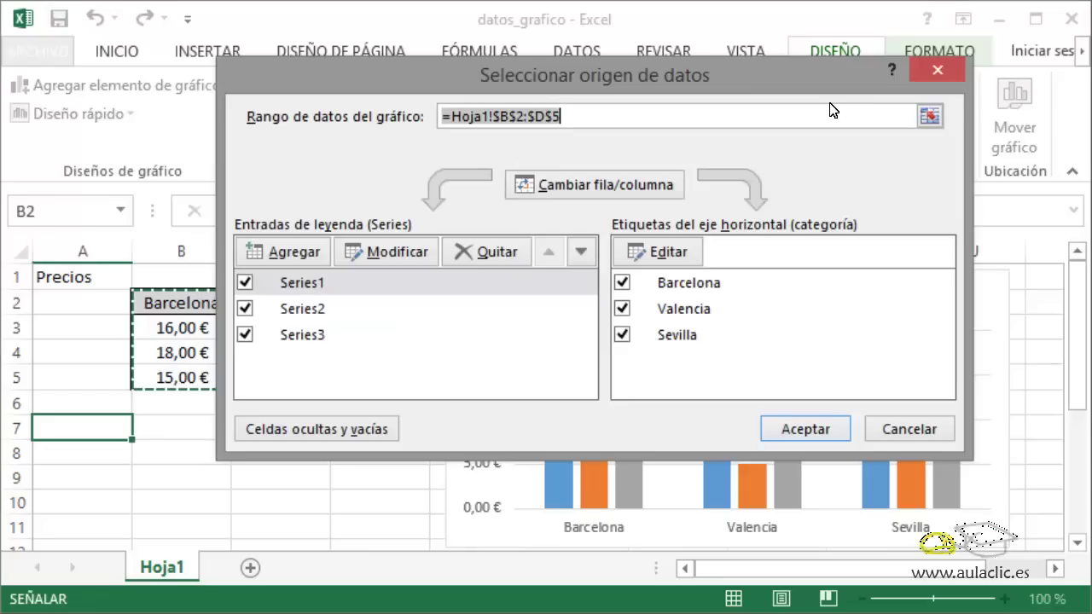
pyautogui.click(609, 195)
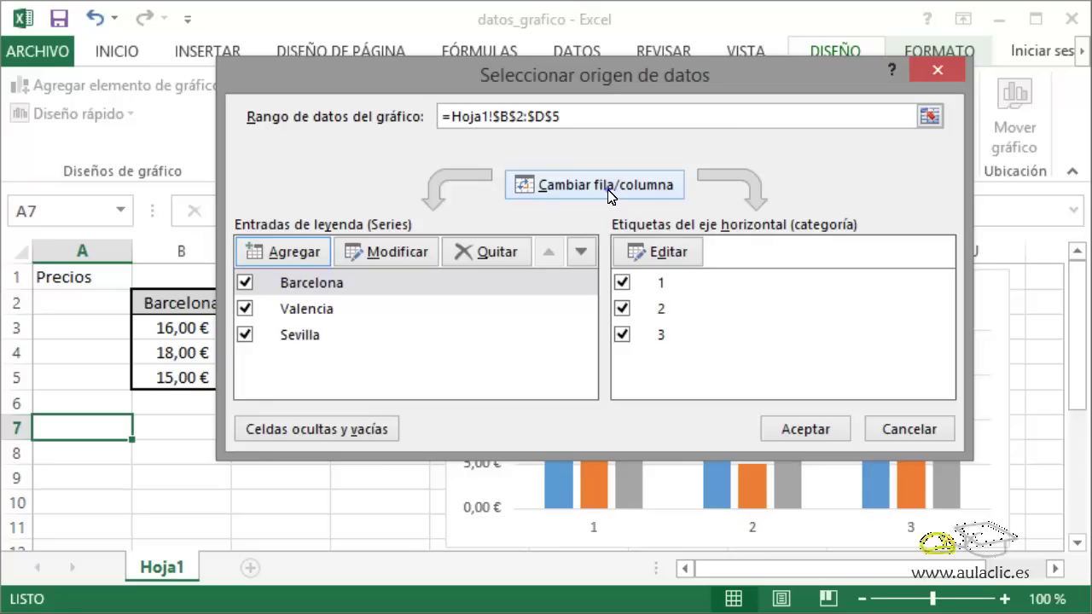
pyautogui.click(609, 195)
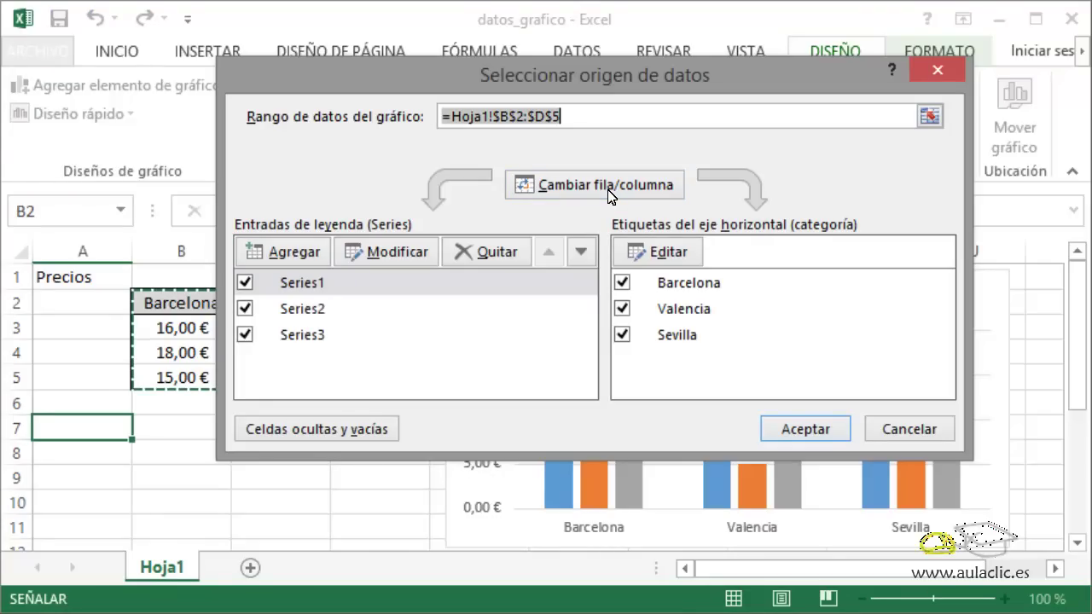
pyautogui.click(910, 435)
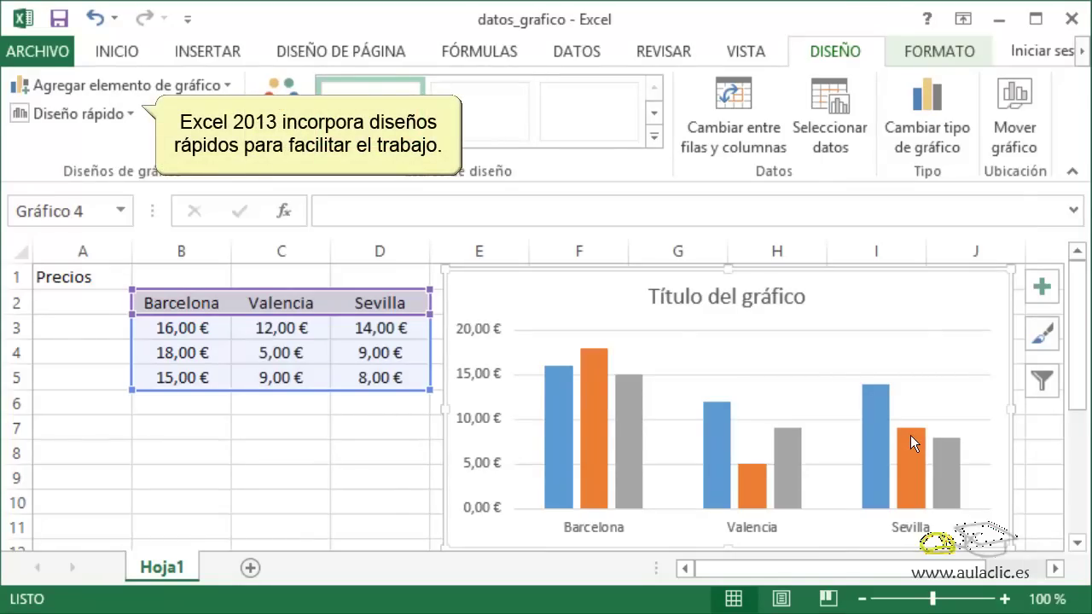
# Apply quick layout Diseño 4, adding value labels on every column and a bottom legend
pyautogui.click(132, 117)
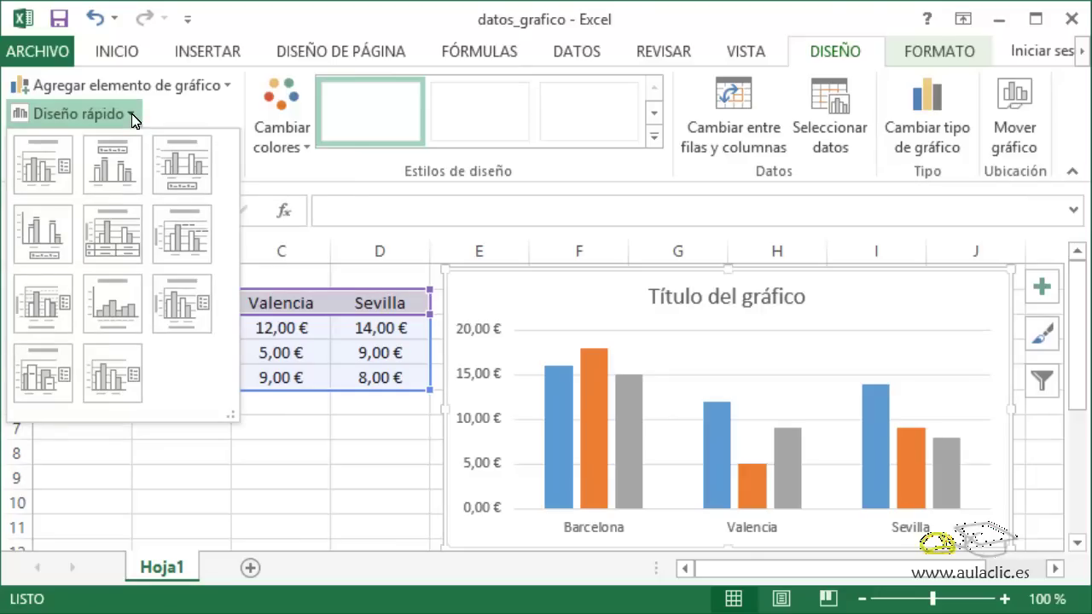
pyautogui.click(42, 243)
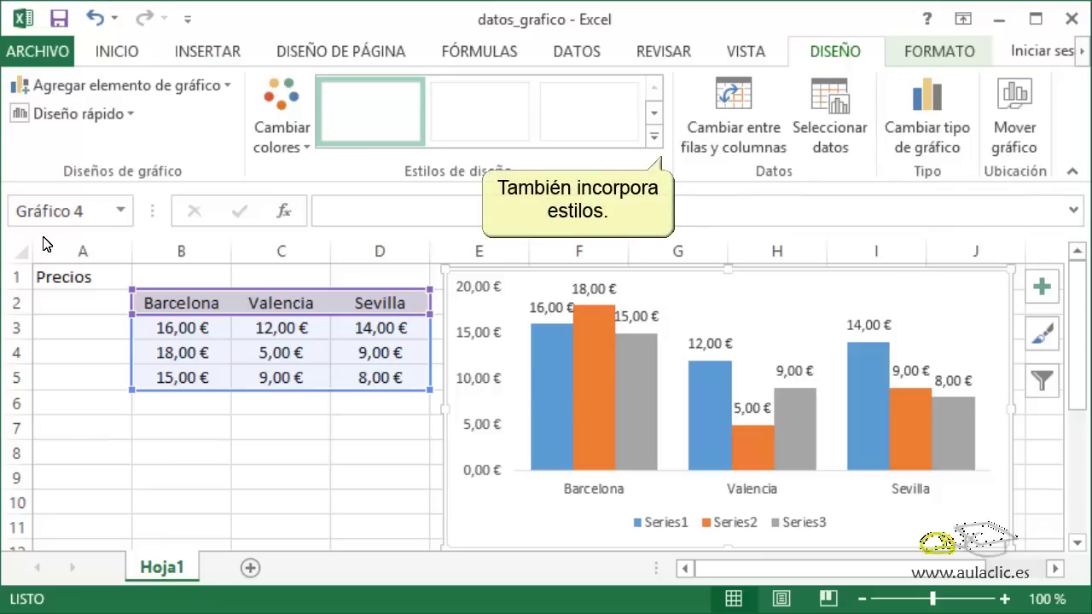
# Apply the dark bottom-left chart style with outlined columns on a black background
pyautogui.click(653, 139)
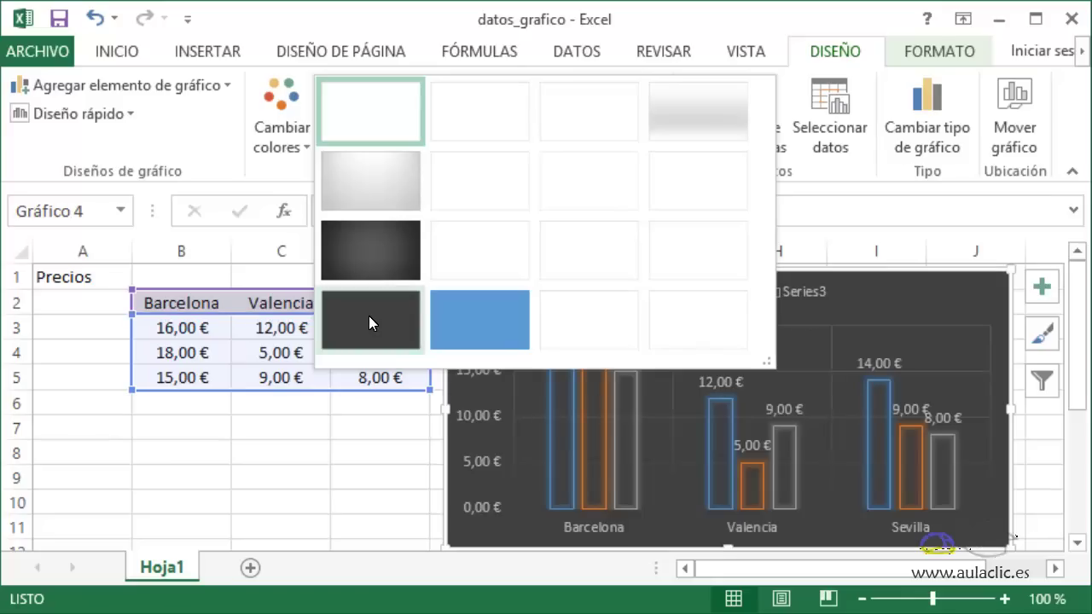
pyautogui.click(370, 318)
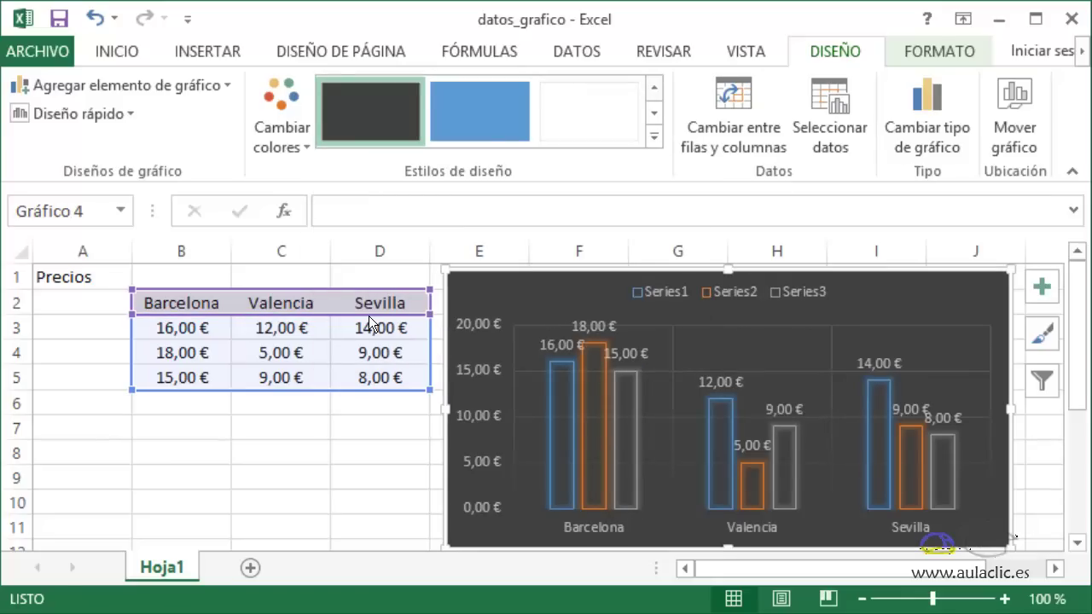